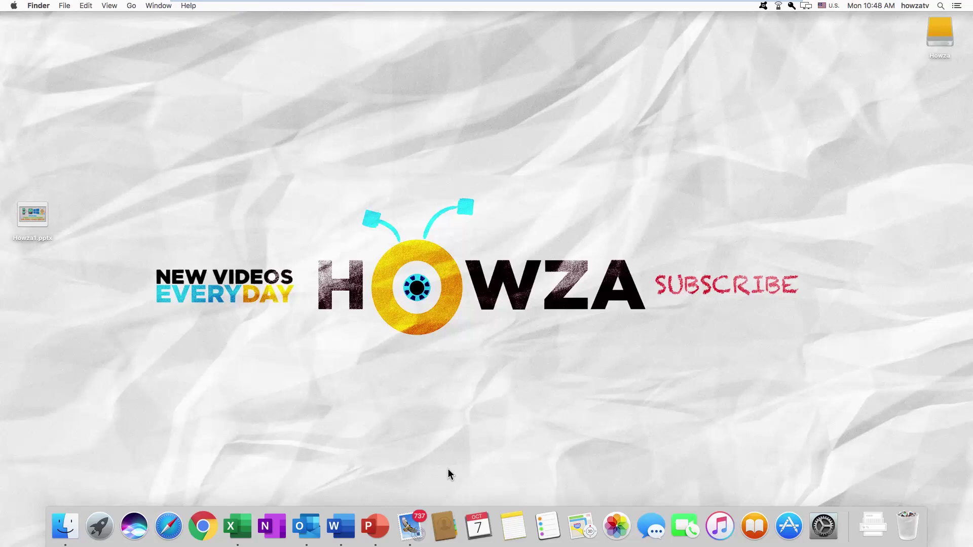
Open Howza1.pptx from the desktop and make the PowerPoint window fill the screen
{"action": "double_click", "coordinate": [31, 213]}
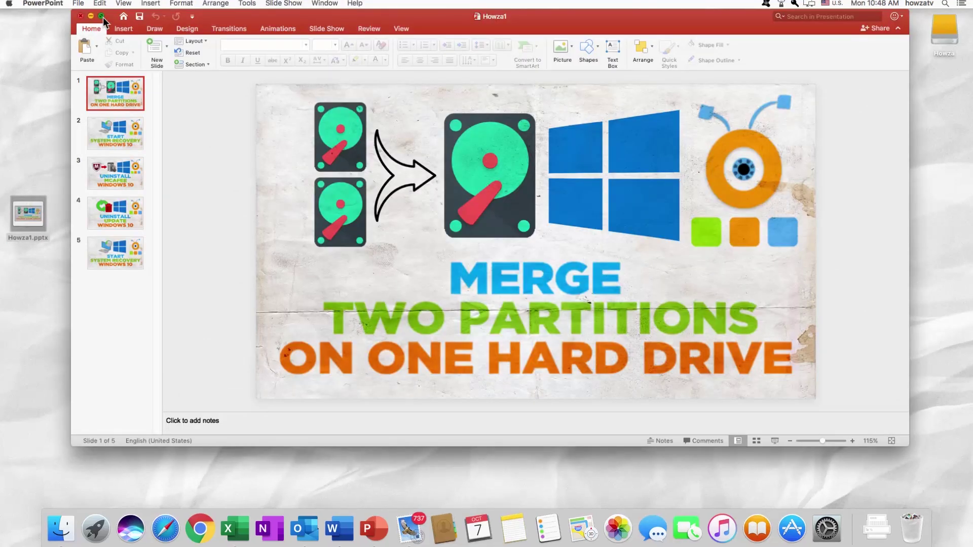
{"action": "left_click", "coordinate": [102, 16]}
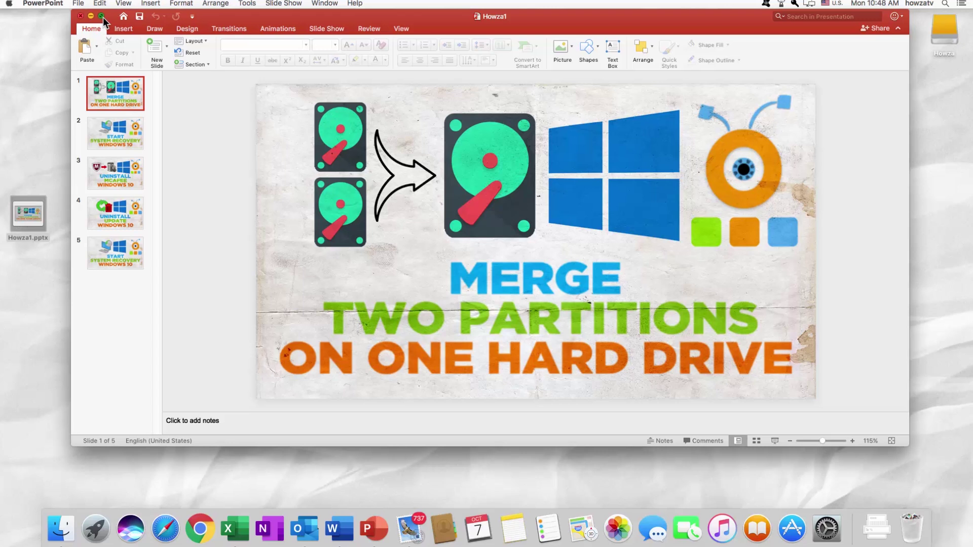
Bring up Format Picture for the slide 1 background picture from its context menu
{"action": "right_click", "coordinate": [544, 237]}
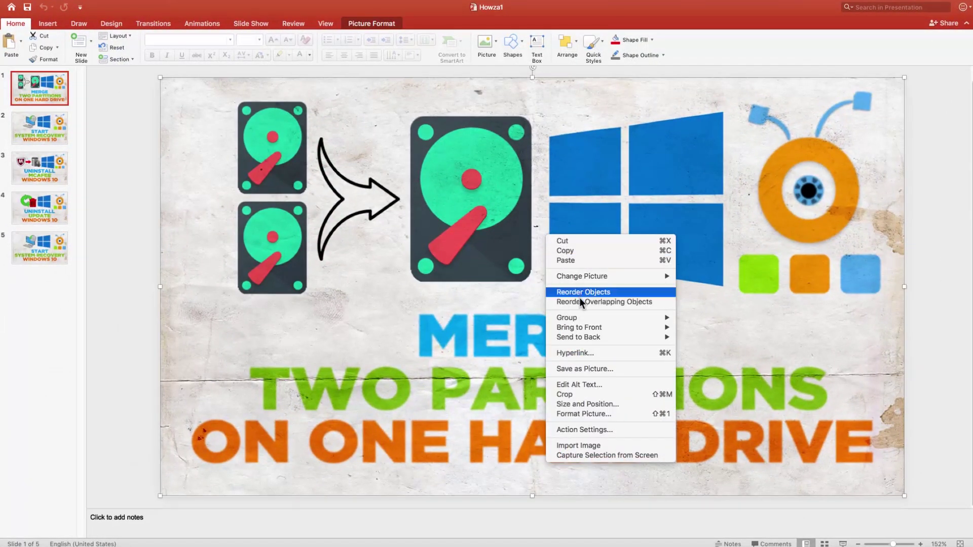
{"action": "left_click", "coordinate": [585, 413]}
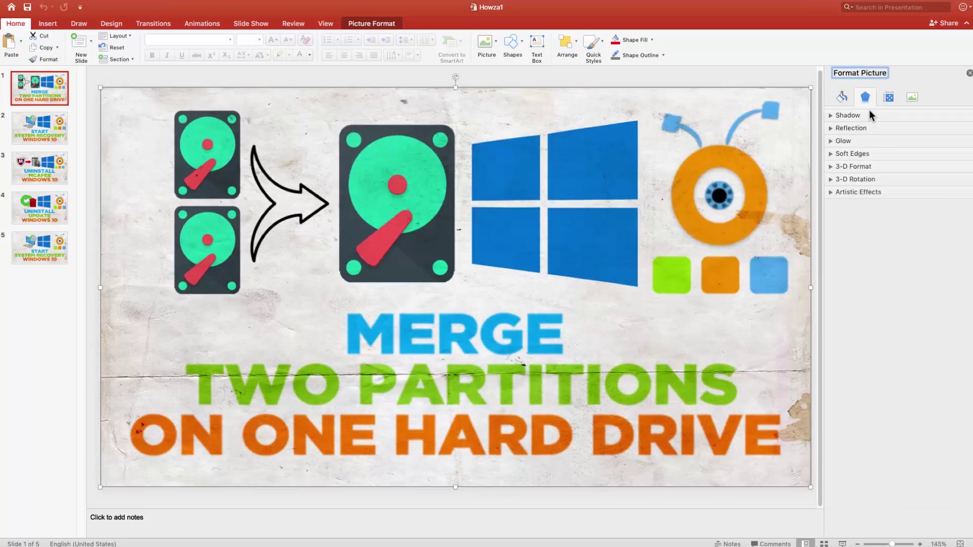
Set the picture's line to Solid line in the Fill & Line settings
{"action": "left_click", "coordinate": [842, 97]}
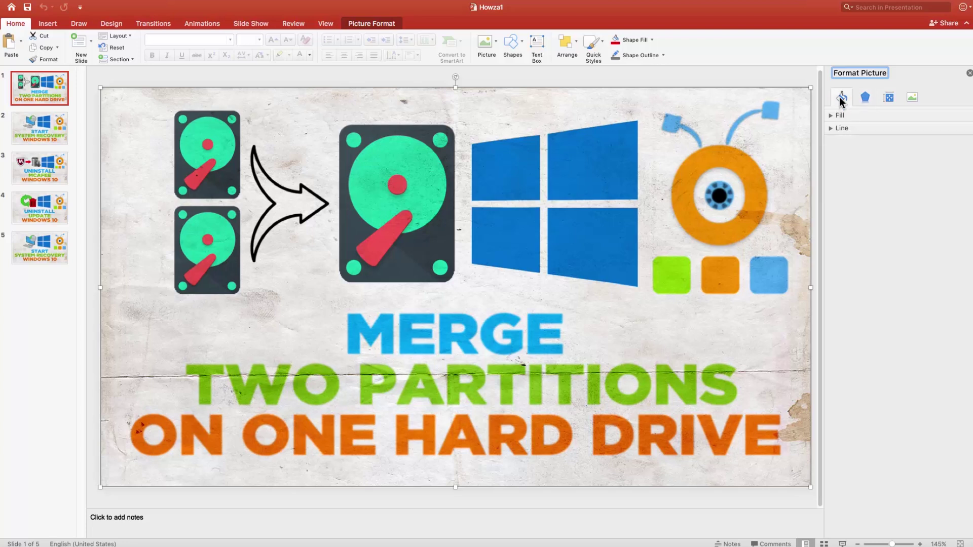
{"action": "left_click", "coordinate": [830, 127]}
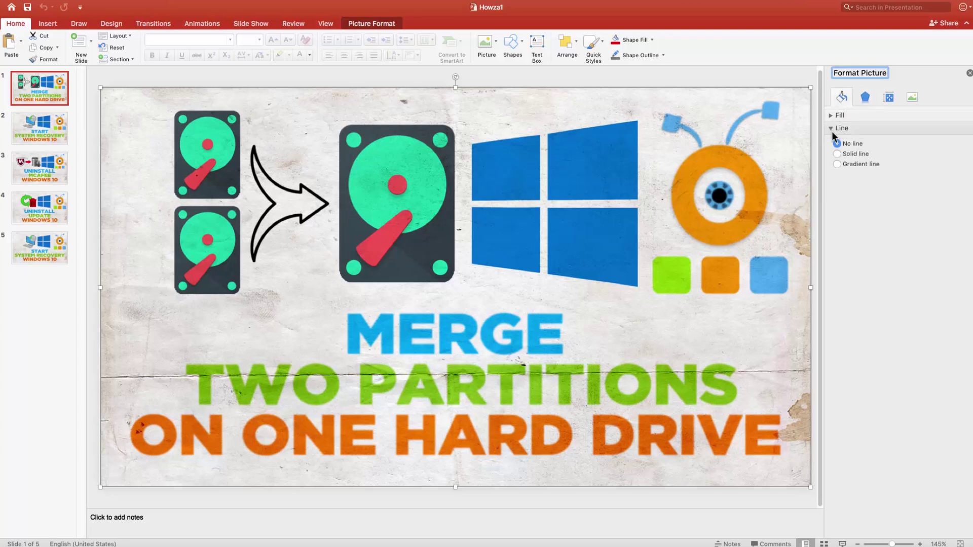
{"action": "left_click", "coordinate": [854, 155]}
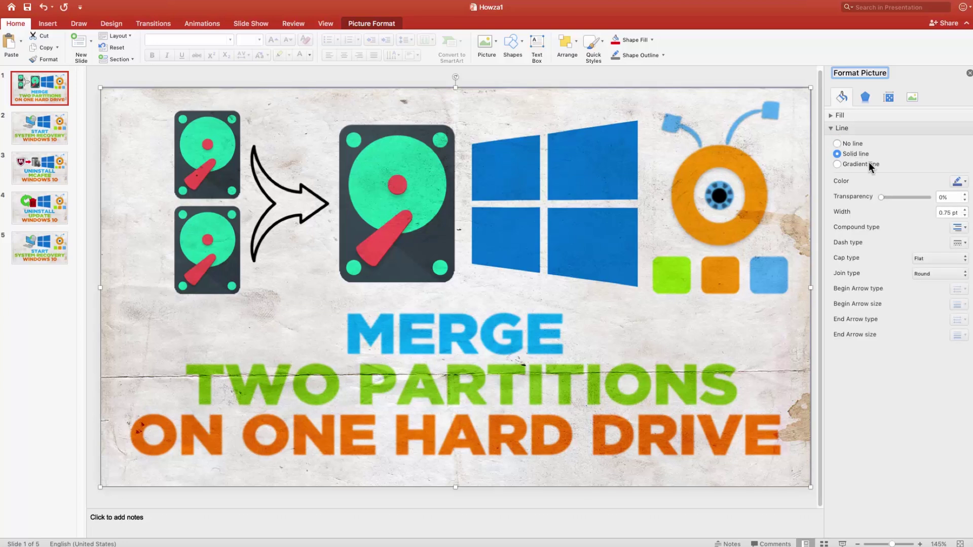
Make the picture border orange, thicker, compound-style and dashed
{"action": "left_click", "coordinate": [965, 183]}
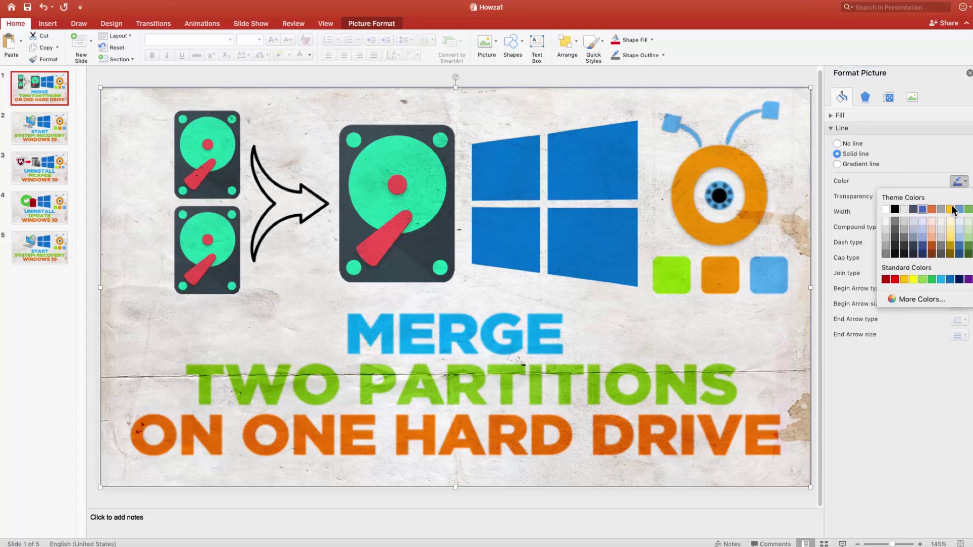
{"action": "left_click", "coordinate": [941, 249]}
{"action": "left_click", "coordinate": [966, 209]}
{"action": "left_click", "coordinate": [965, 209]}
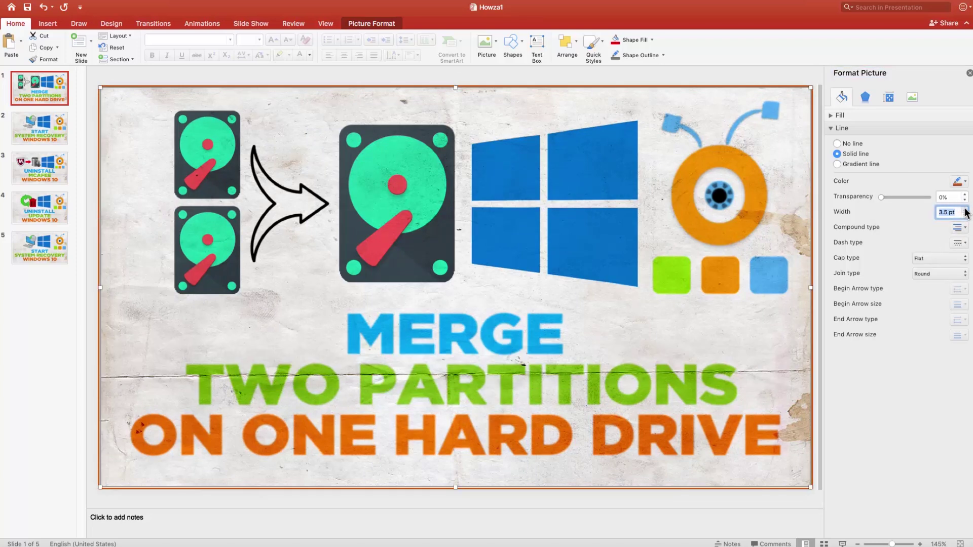
{"action": "left_click", "coordinate": [966, 209]}
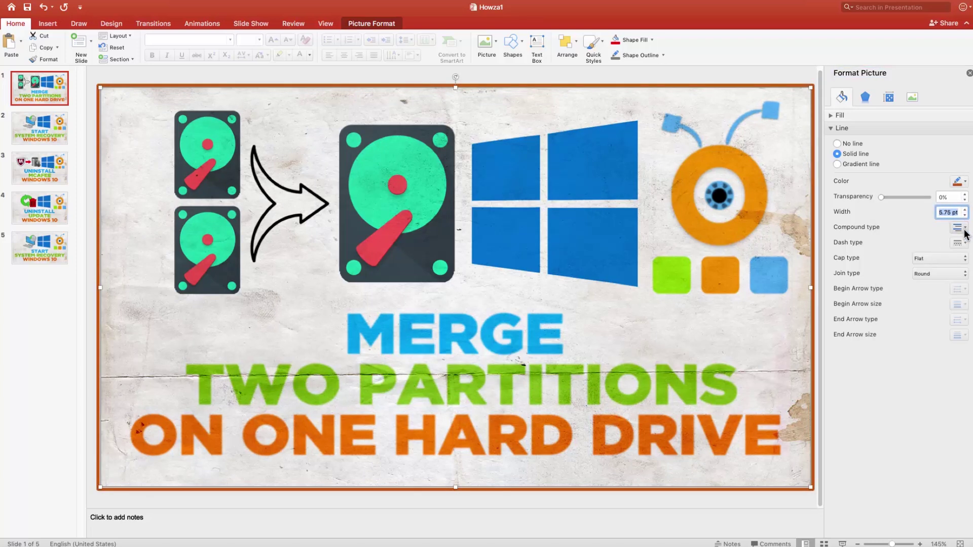
{"action": "left_click", "coordinate": [963, 228]}
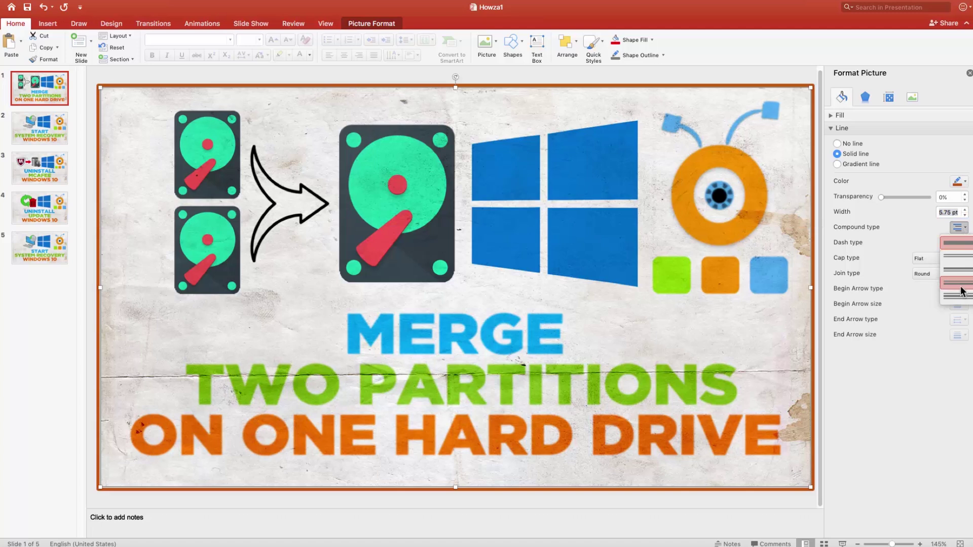
{"action": "left_click", "coordinate": [962, 293]}
{"action": "left_click", "coordinate": [962, 244]}
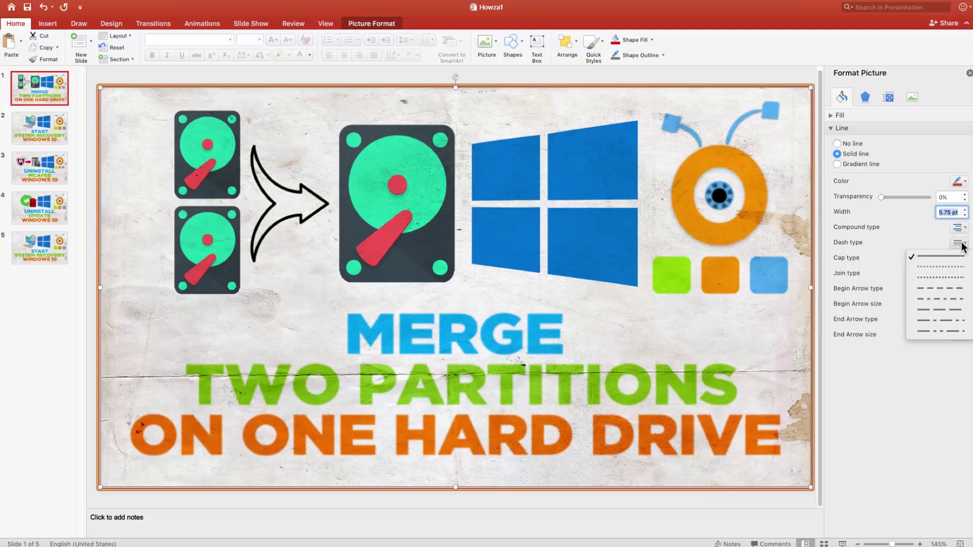
{"action": "left_click", "coordinate": [936, 291]}
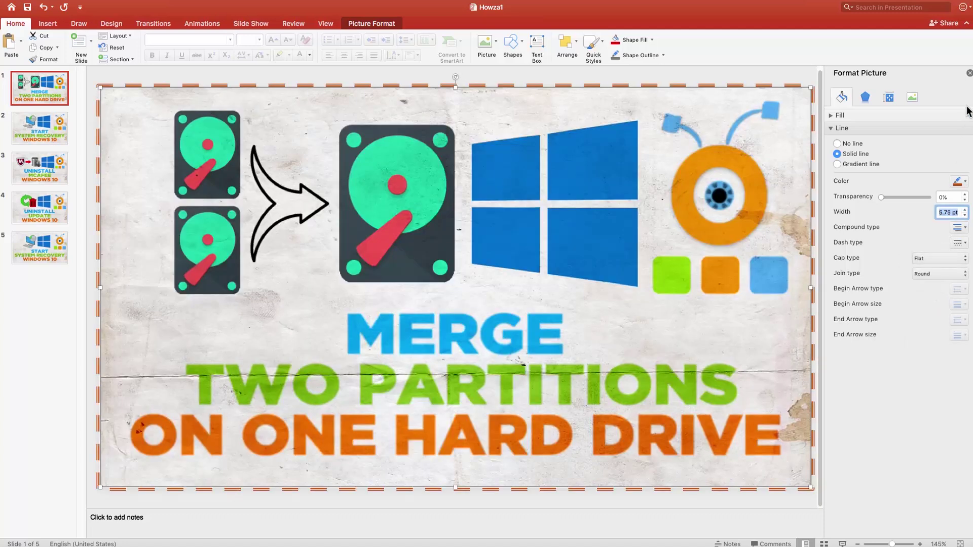
Switch the picture back to No line and close Format Picture
{"action": "left_click", "coordinate": [847, 146]}
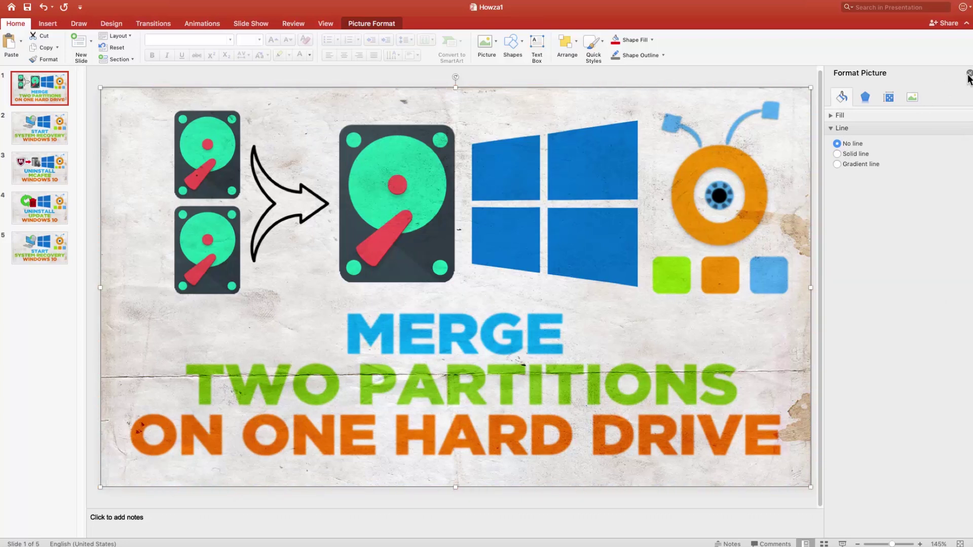
{"action": "left_click", "coordinate": [969, 74]}
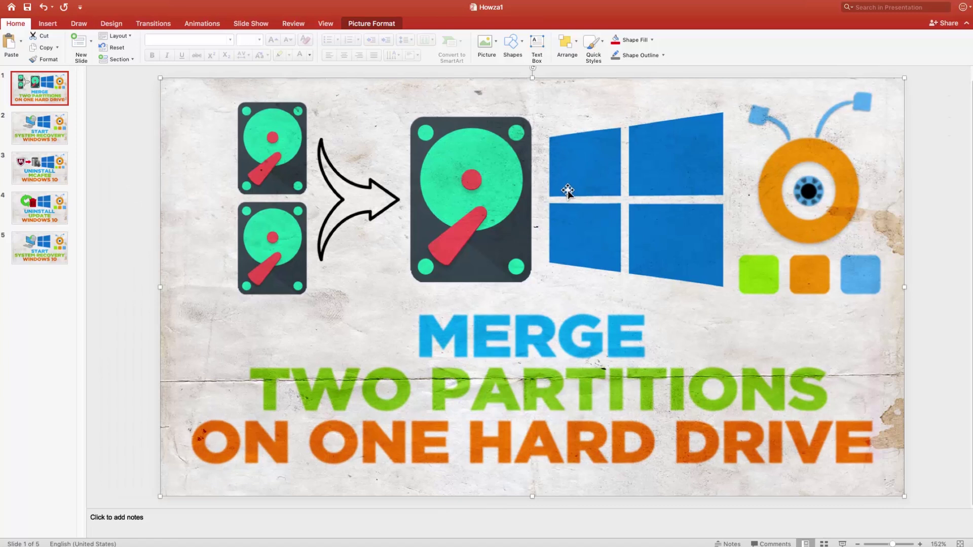
Give the picture a thick Shape Outline weight, try a dash style, then reopen the outline colours
{"action": "left_click", "coordinate": [663, 56]}
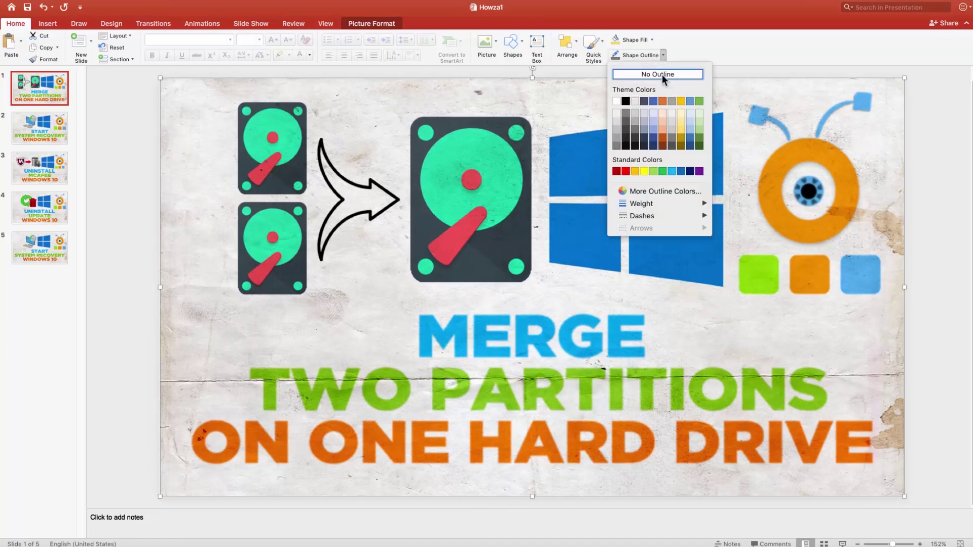
{"action": "mouse_move", "coordinate": [641, 204]}
{"action": "left_click", "coordinate": [758, 302]}
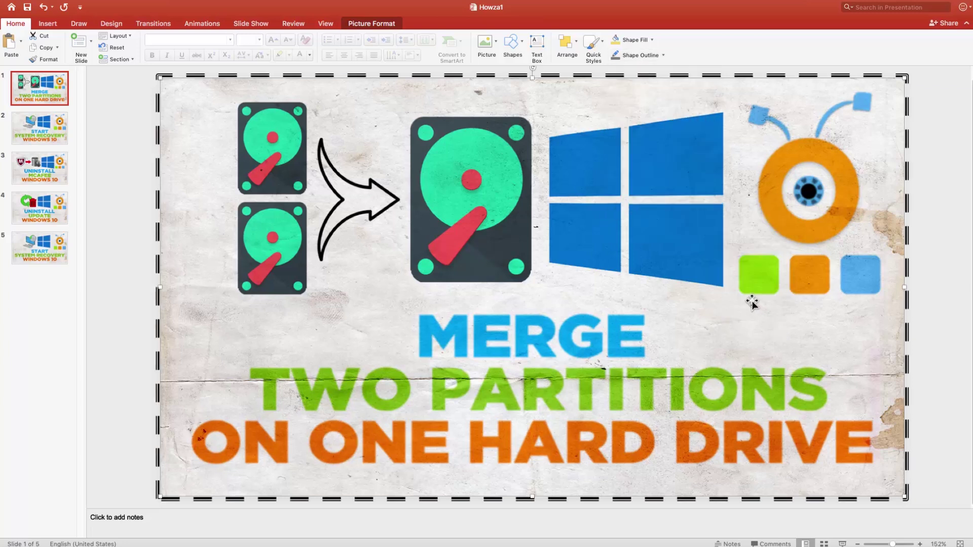
{"action": "left_click", "coordinate": [664, 56]}
{"action": "mouse_move", "coordinate": [646, 216]}
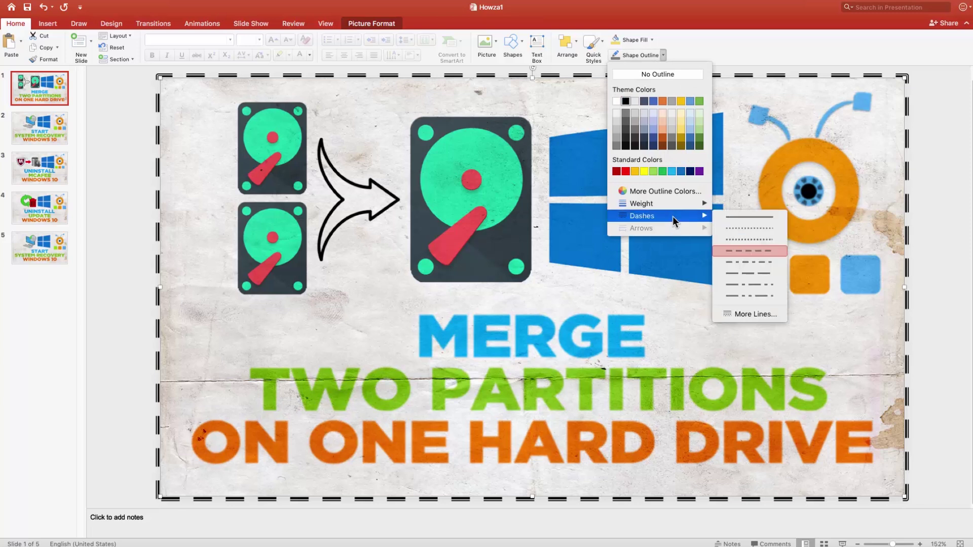
{"action": "left_click", "coordinate": [750, 216]}
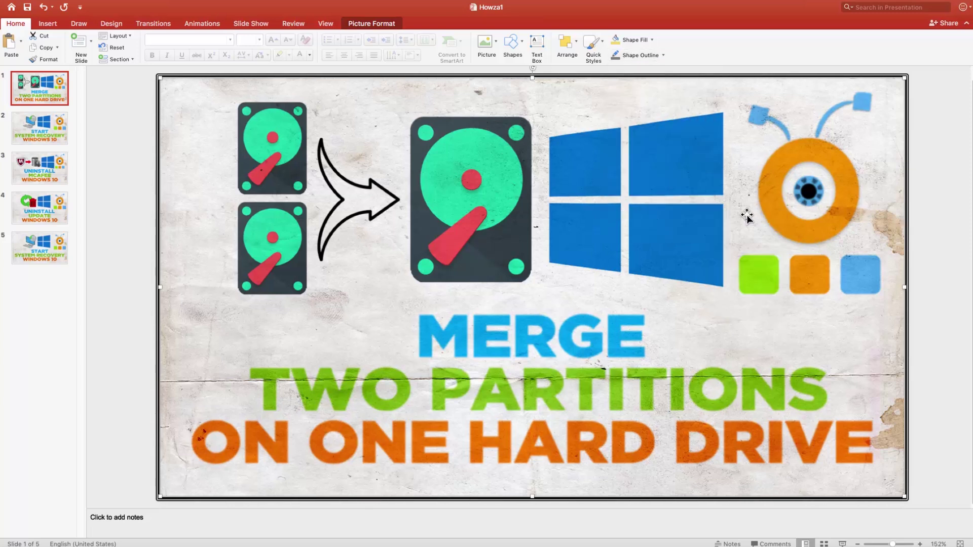
{"action": "left_click", "coordinate": [662, 56]}
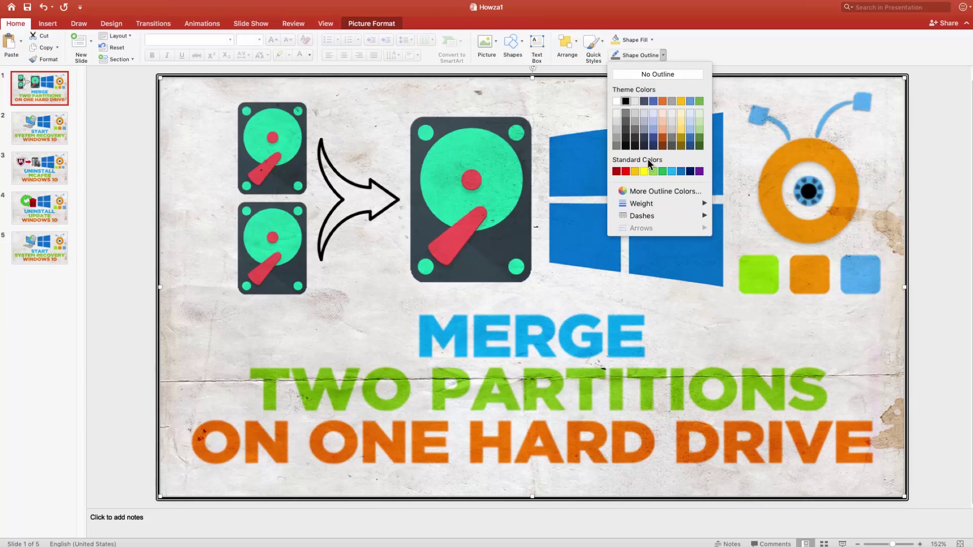
Set the picture's Shape Outline colour to the light green standard swatch
{"action": "left_click", "coordinate": [655, 172]}
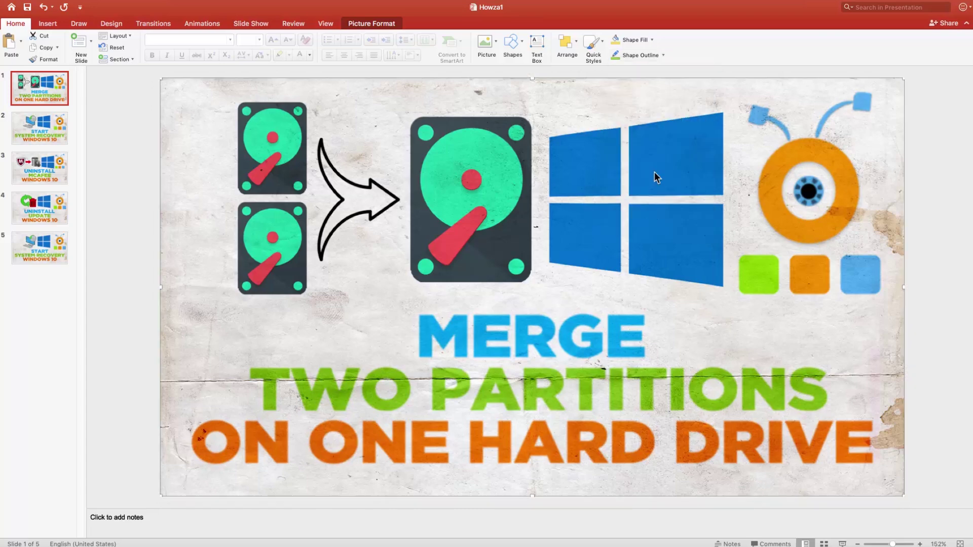